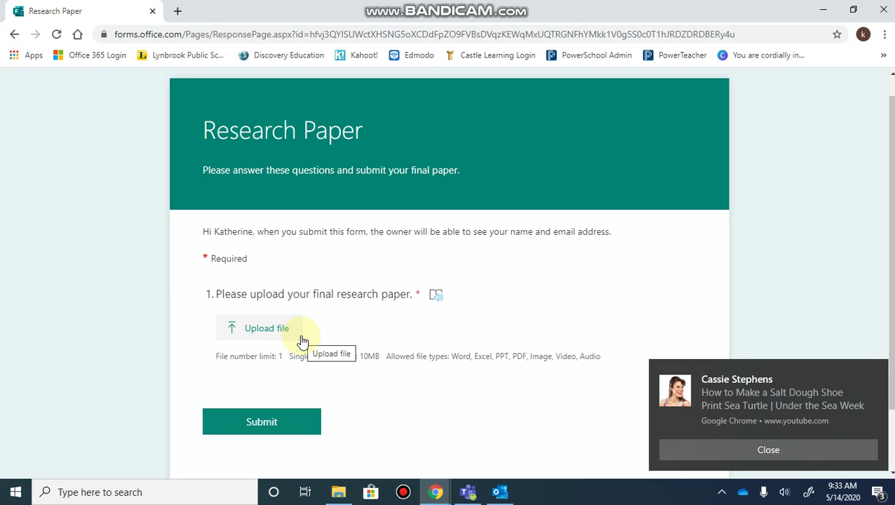
# - Close the pop-up video notification covering the Research Paper response page
pyautogui.click(724, 447)
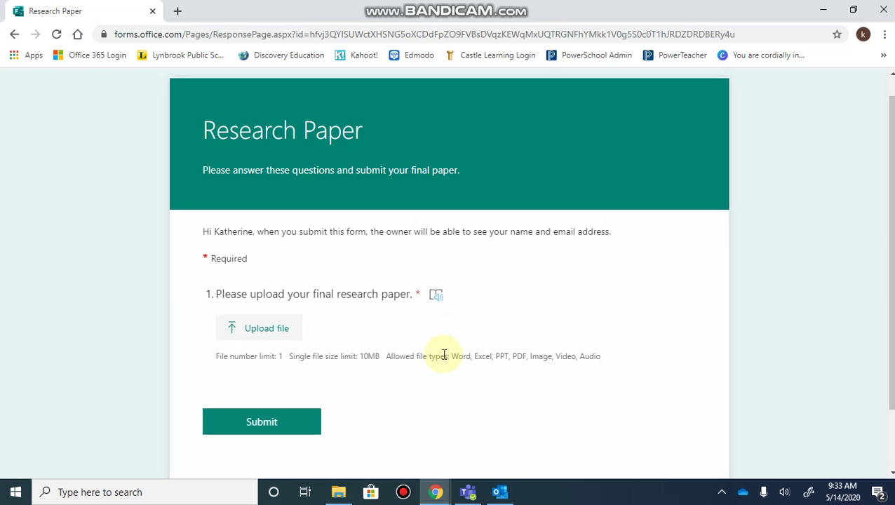
# - Switch to the Forms window and view the Course End Report Form's 3 responses and uploaded Excel files
pyautogui.click(430, 497)
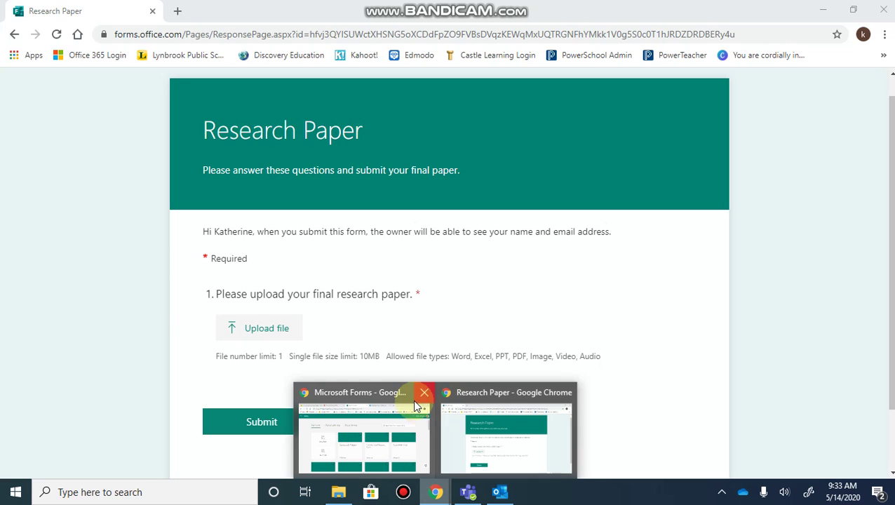
pyautogui.click(370, 395)
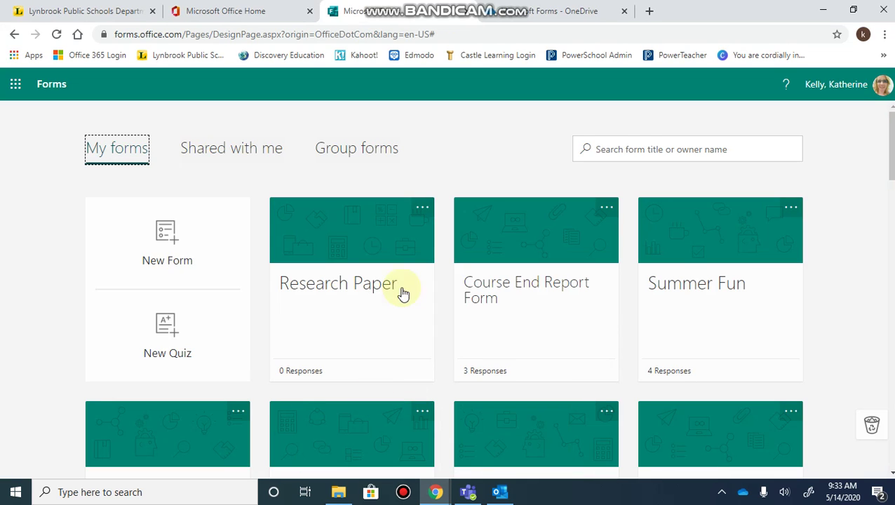
pyautogui.click(502, 359)
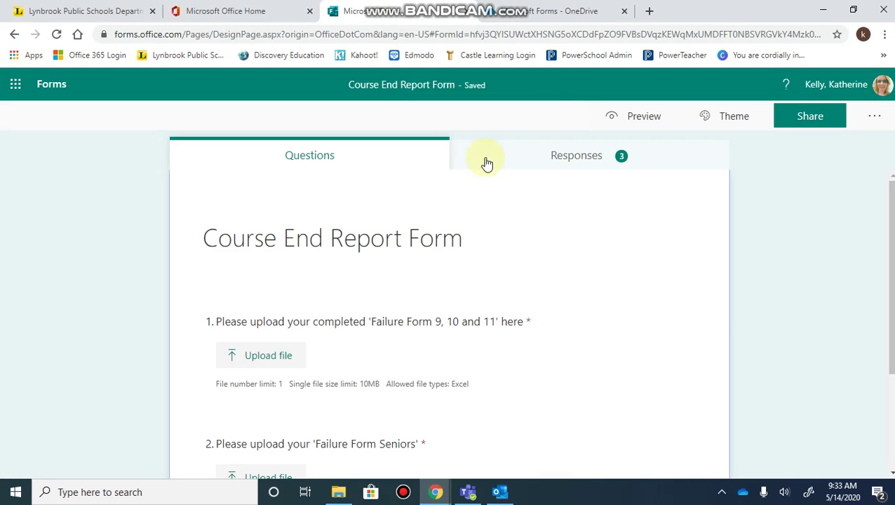
pyautogui.click(558, 154)
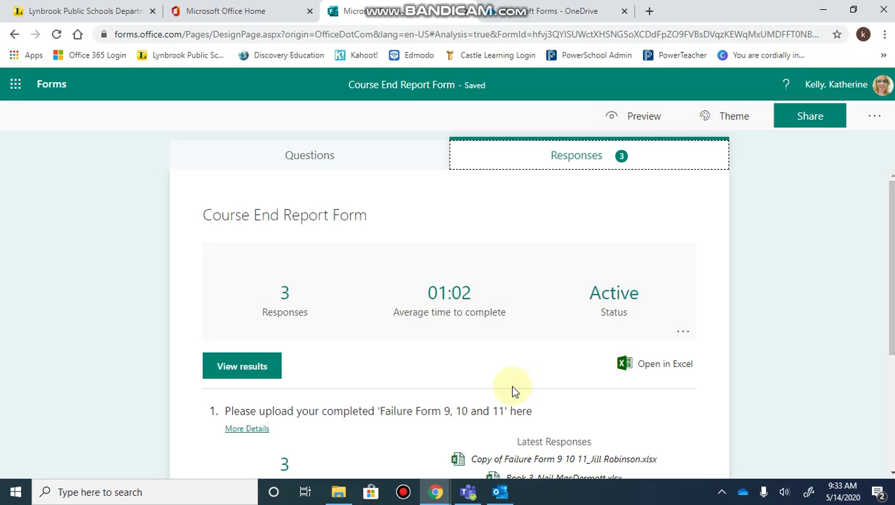
pyautogui.scroll(-3, 512, 385)
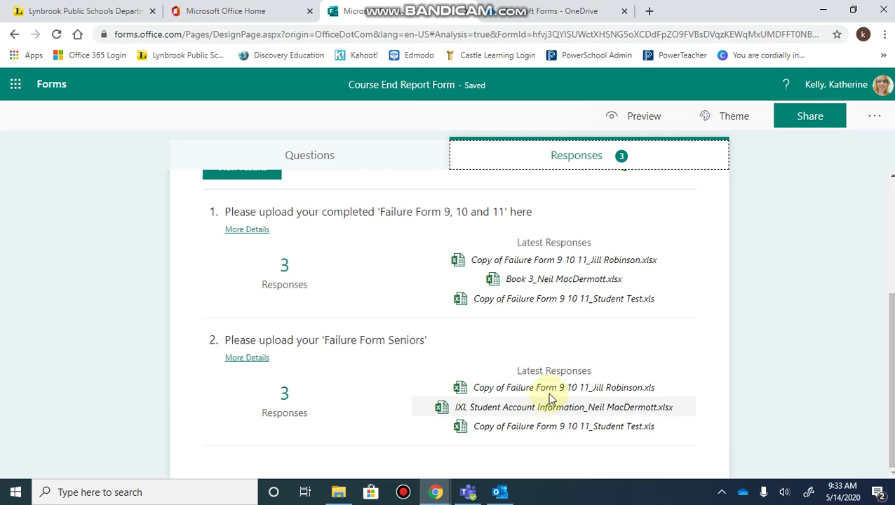
# - In OneDrive, open Course End Report Form > Question 1 to reveal the three uploaded Excel files
pyautogui.click(522, 16)
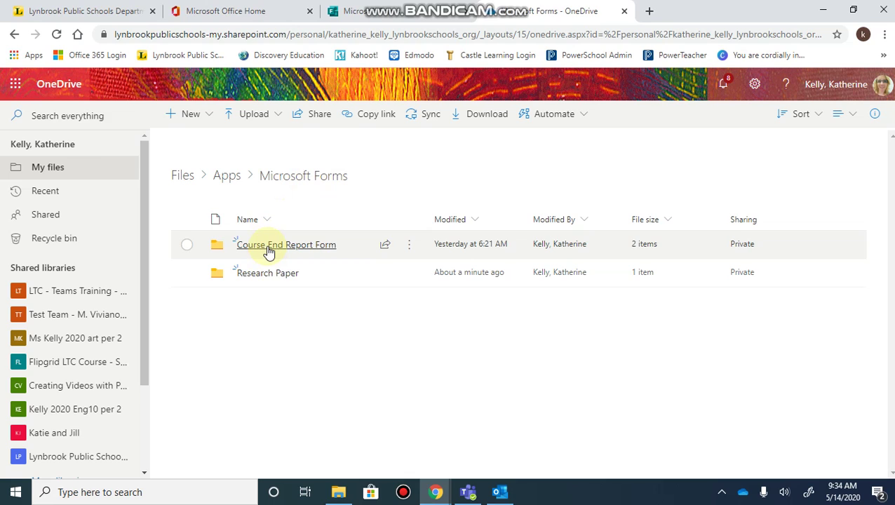
pyautogui.click(269, 246)
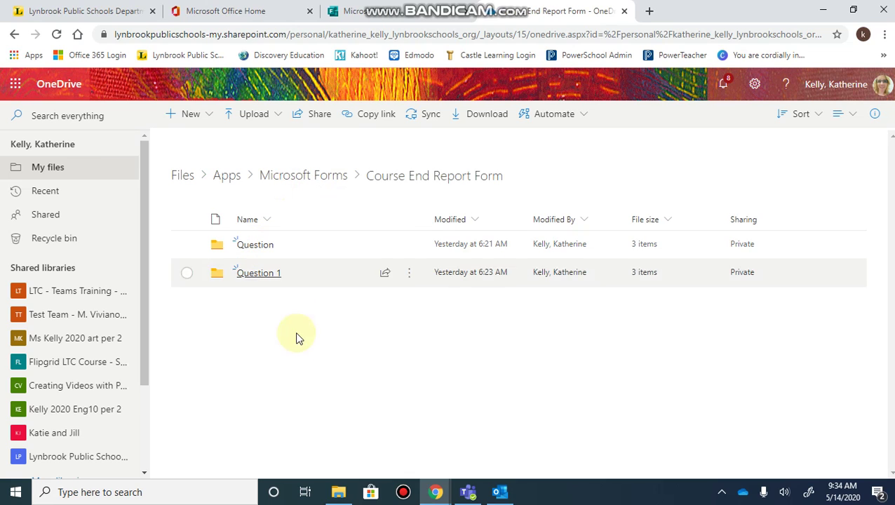
pyautogui.click(258, 274)
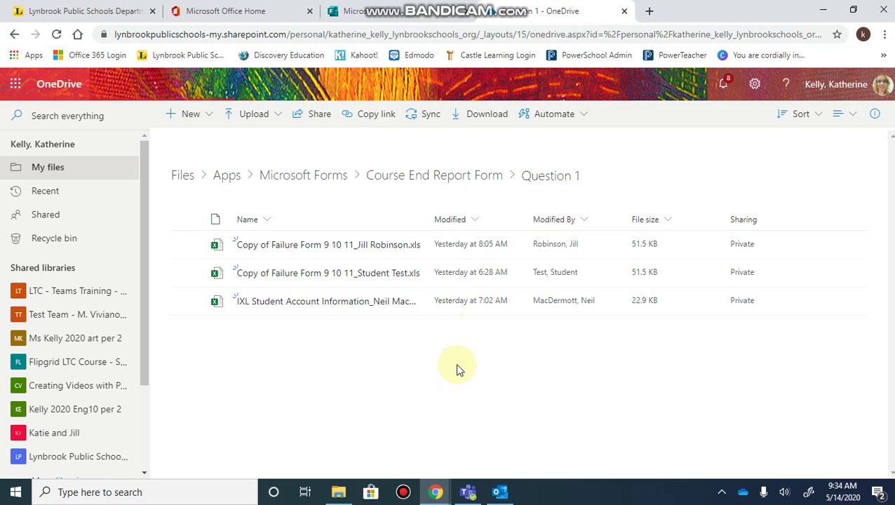
# - Leave the Course End Report Form and reach Forms from the Office home page
pyautogui.click(381, 8)
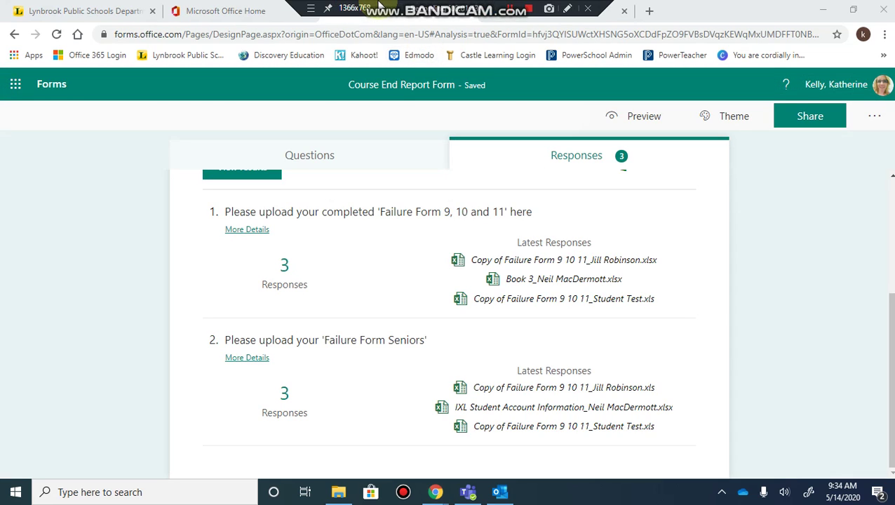
pyautogui.click(51, 85)
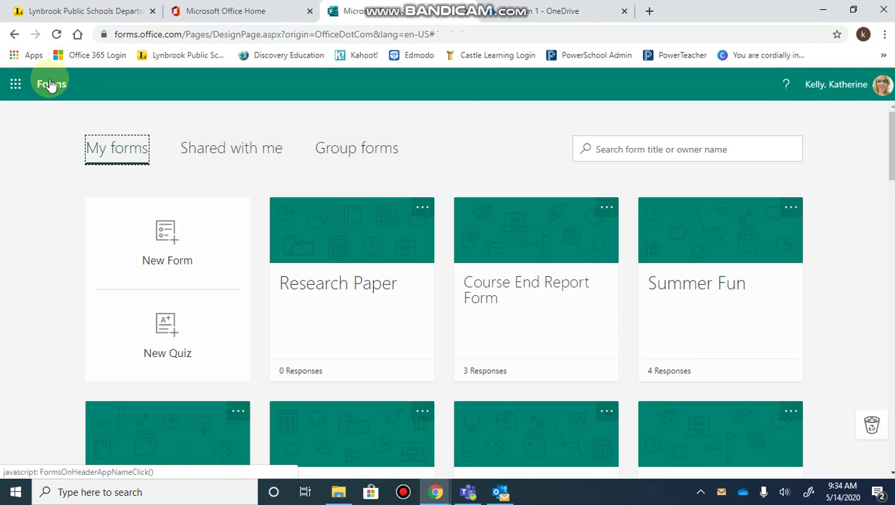
pyautogui.click(245, 12)
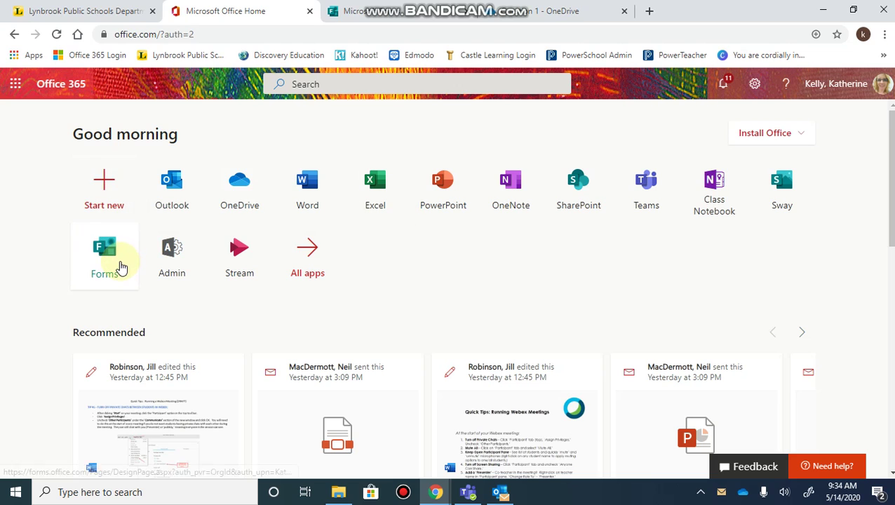
pyautogui.click(120, 266)
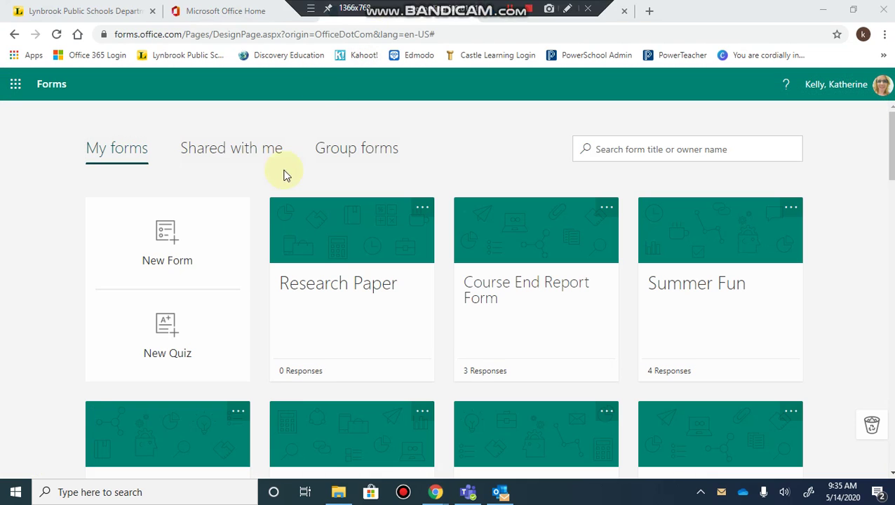
# - Start a new blank form and title it 'Research paper'
pyautogui.click(176, 250)
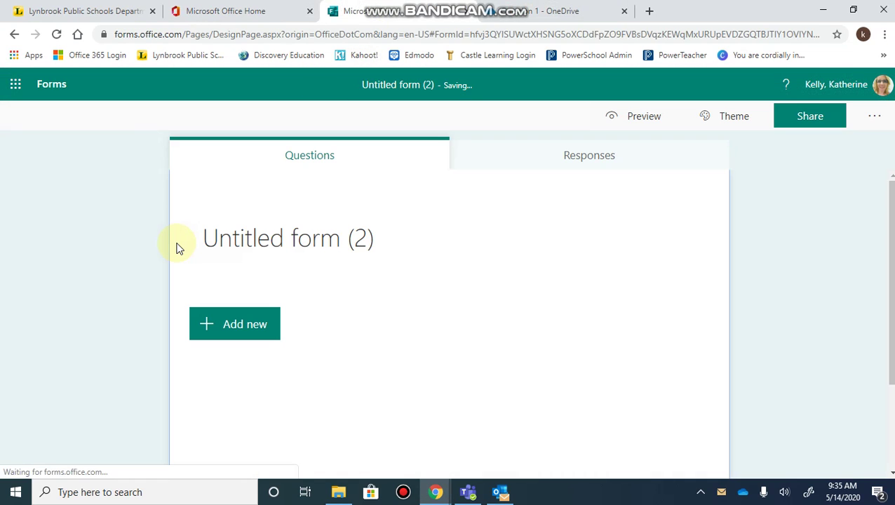
pyautogui.click(271, 242)
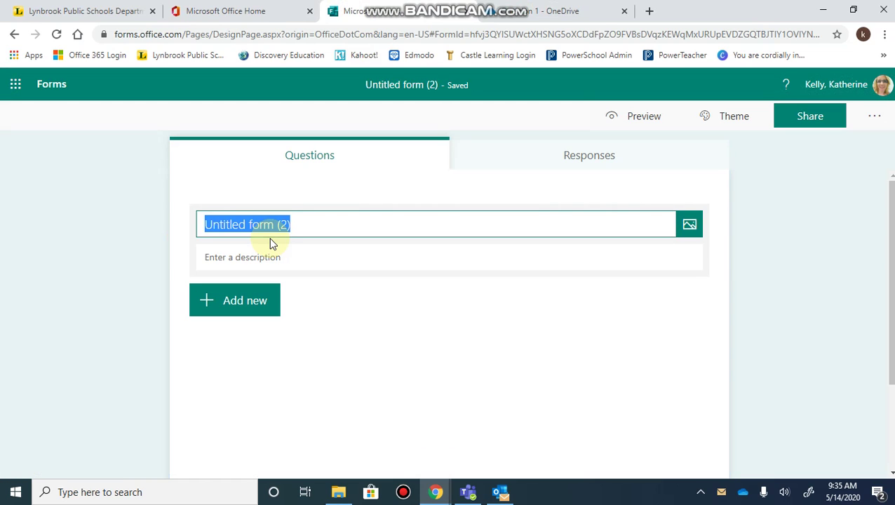
pyautogui.write('Research pap')
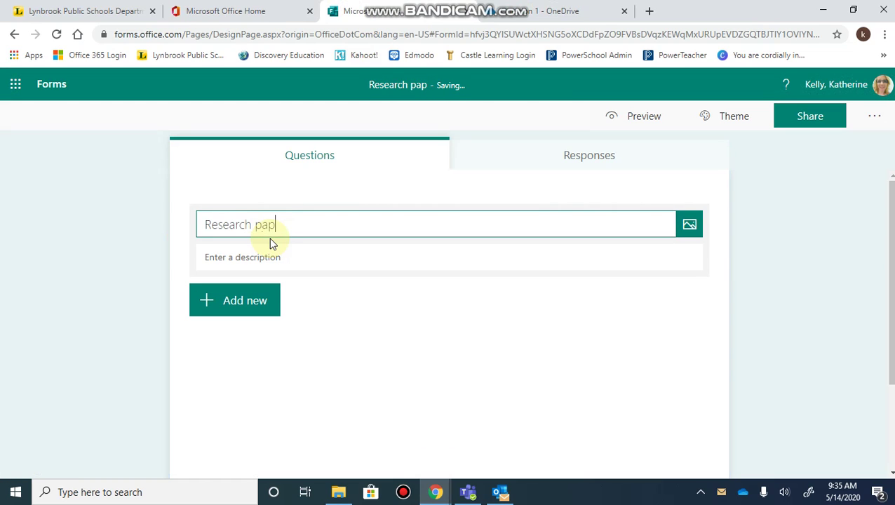
pyautogui.write('er')
pyautogui.click(262, 257)
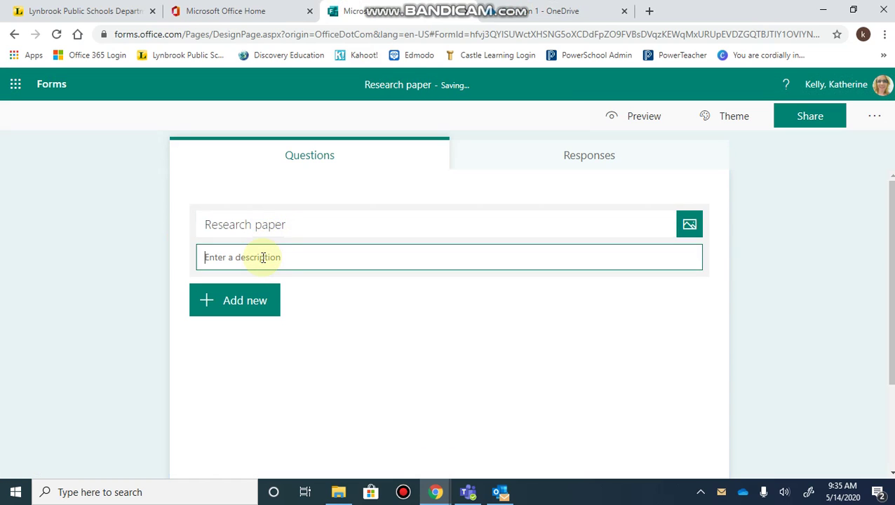
# - Add a File upload question as question 1 and accept the OneDrive upload-folder notice
pyautogui.click(235, 312)
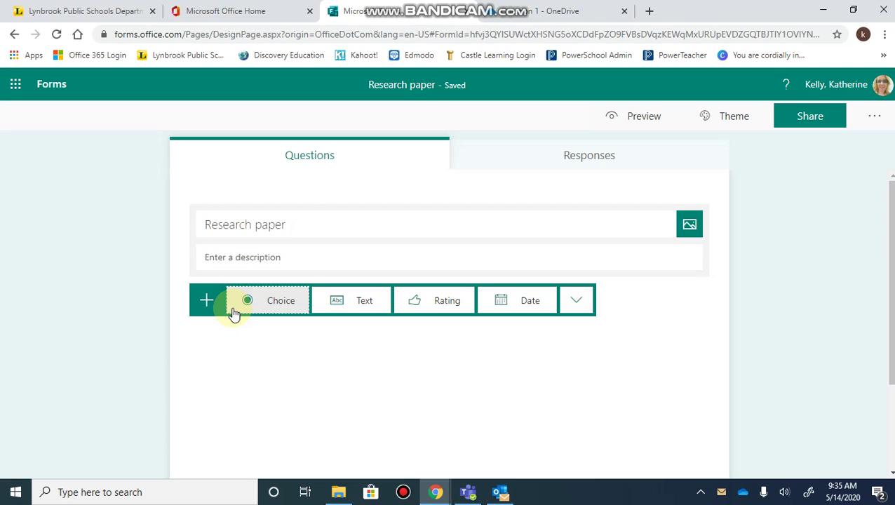
pyautogui.click(577, 303)
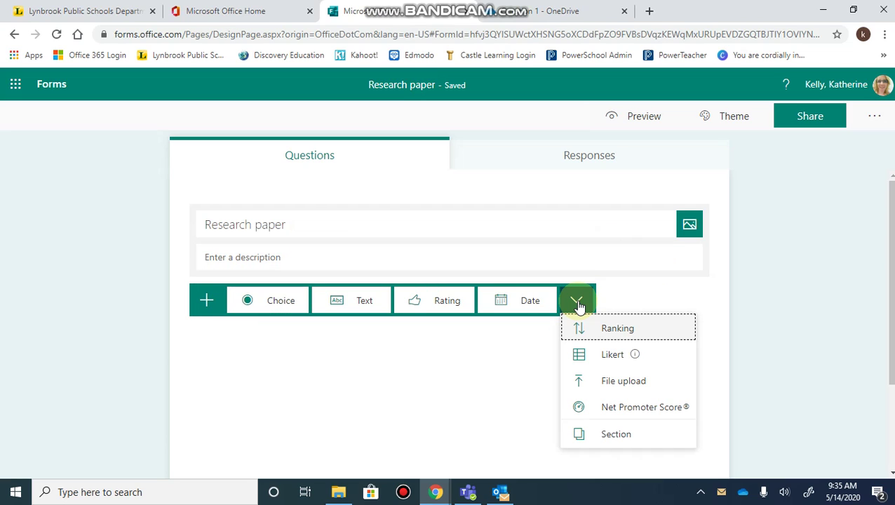
pyautogui.click(624, 382)
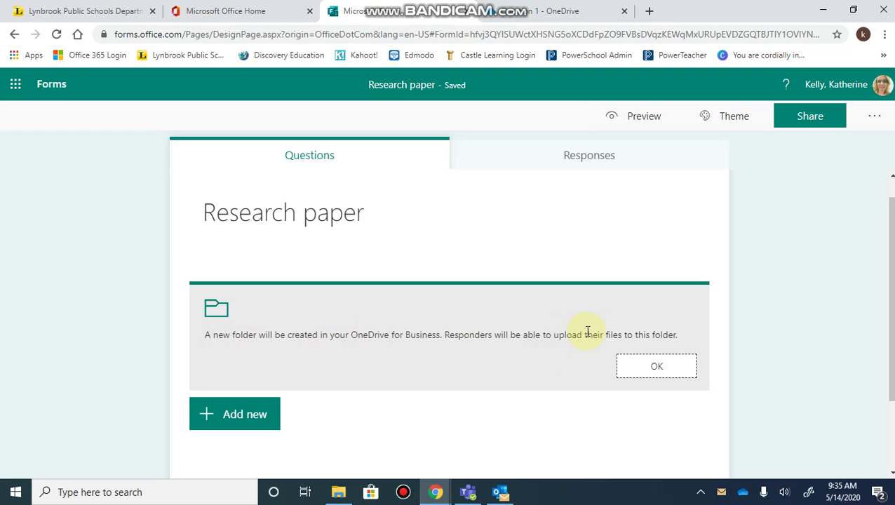
pyautogui.click(635, 369)
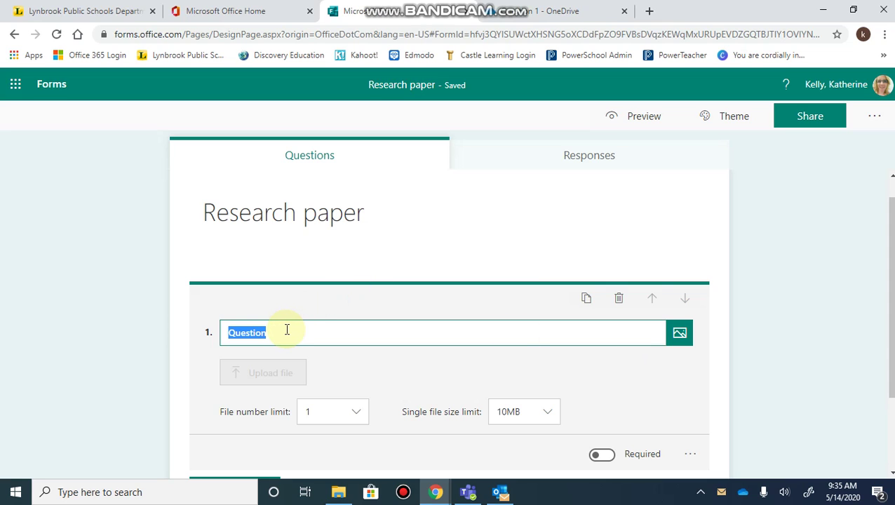
# - Title question 1 'Please submit here' and check its file number limit, leaving it at 1
pyautogui.write('Please')
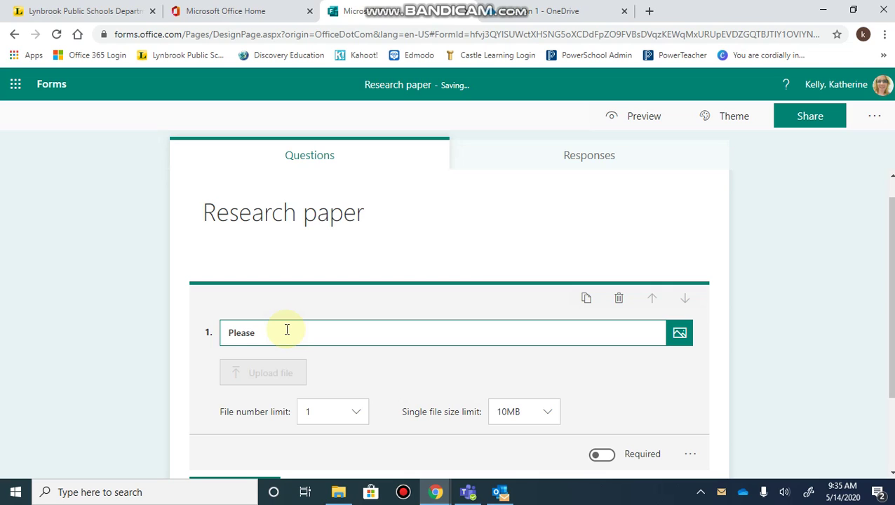
pyautogui.write(' submit here')
pyautogui.scroll(-1, 261, 414)
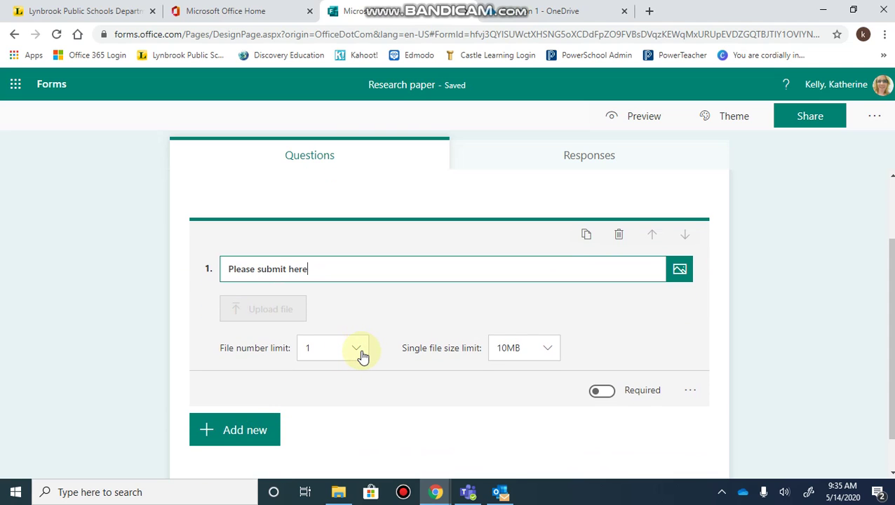
pyautogui.click(357, 349)
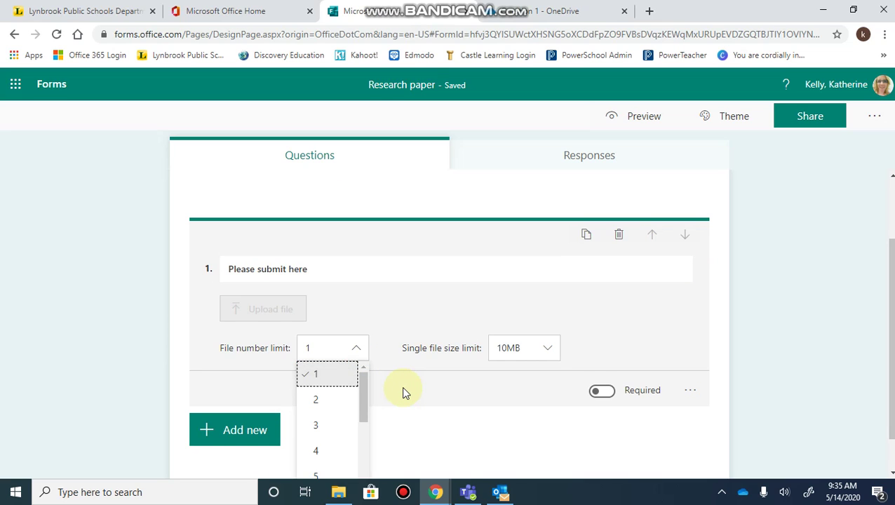
pyautogui.scroll(-1, 404, 394)
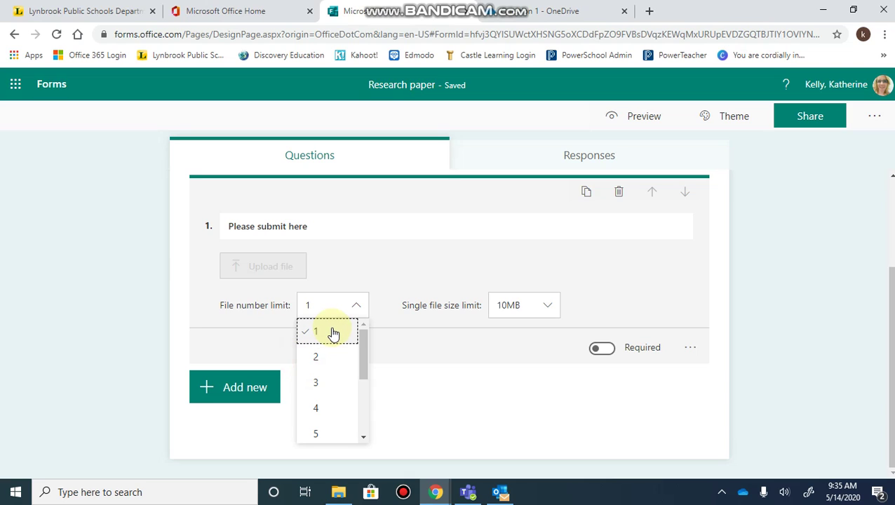
# - Keep question 1 at 1 file and a 10MB size limit, and make it required
pyautogui.click(433, 398)
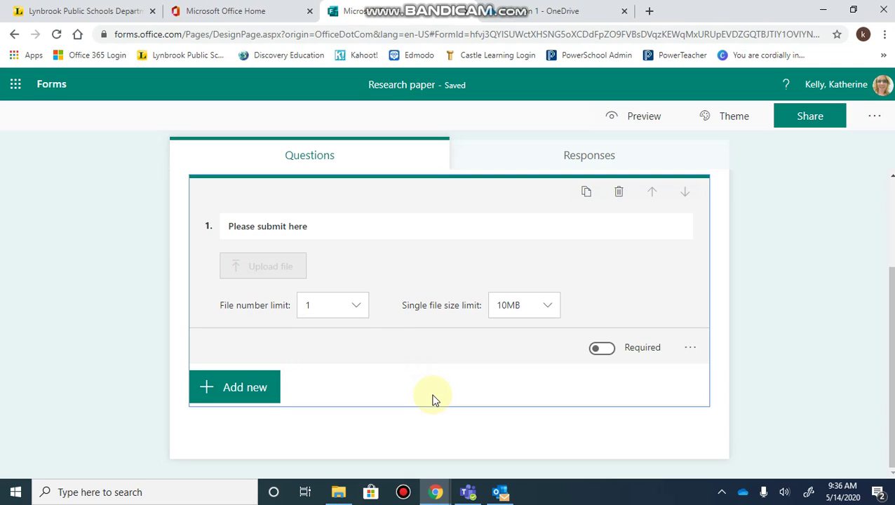
pyautogui.click(550, 307)
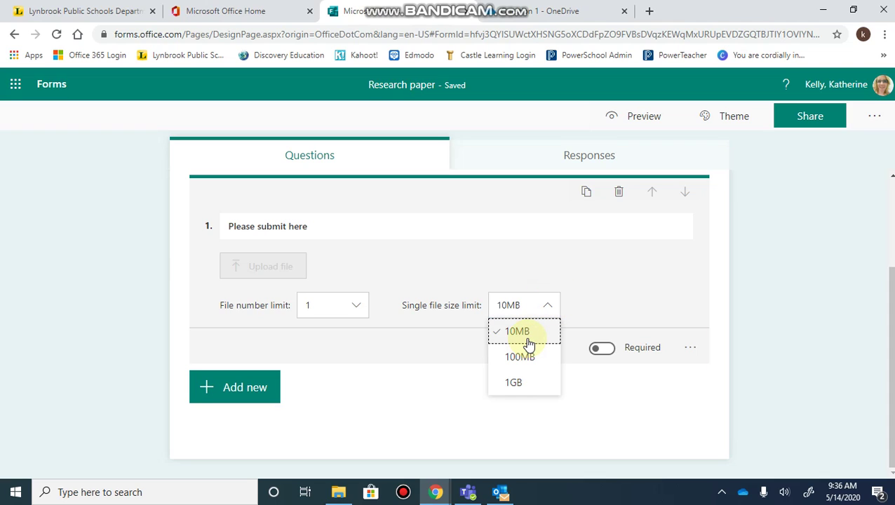
pyautogui.click(548, 307)
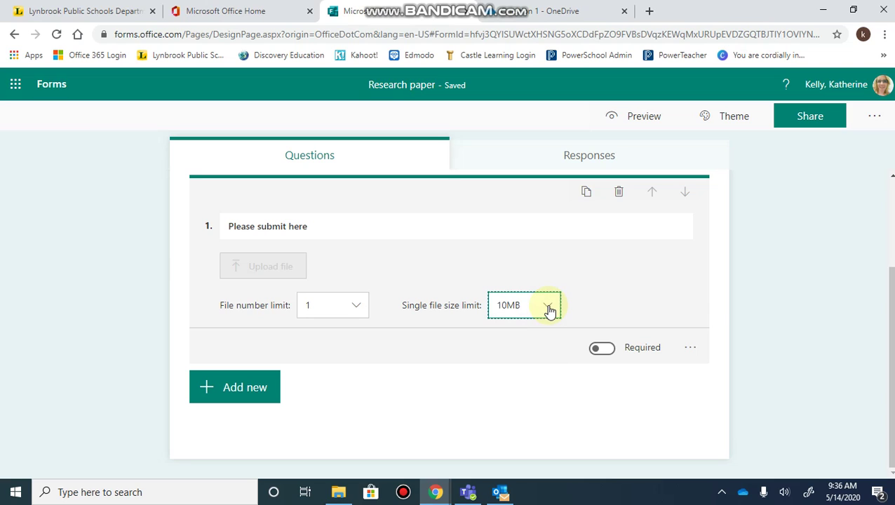
pyautogui.click(601, 350)
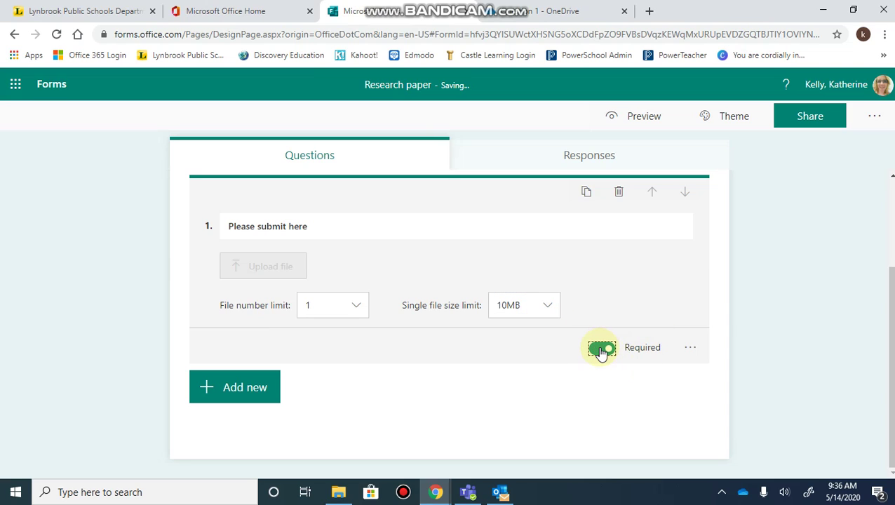
# - Show the question's file-type options, ticking then unticking Word so no types are restricted
pyautogui.click(690, 348)
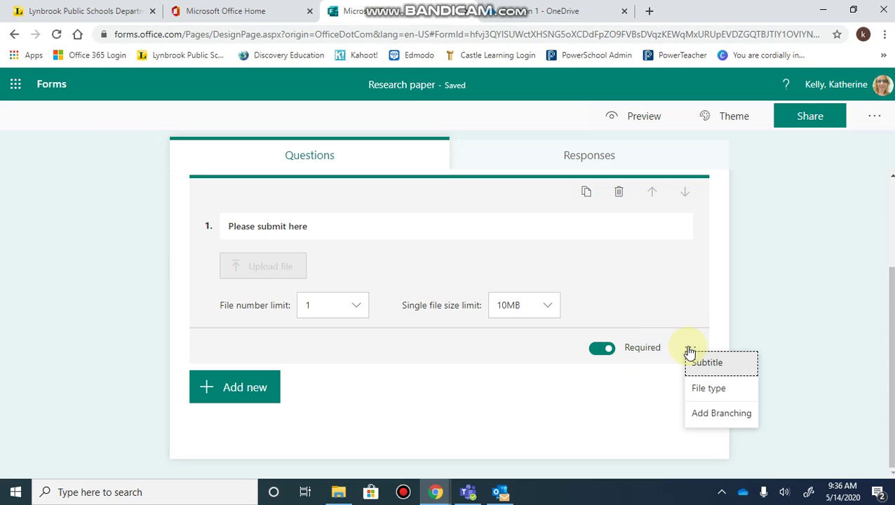
pyautogui.click(709, 388)
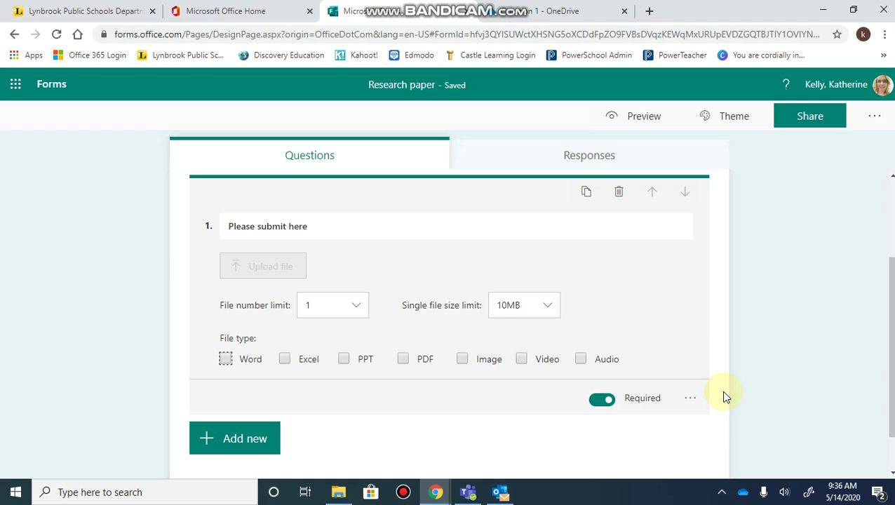
pyautogui.click(225, 360)
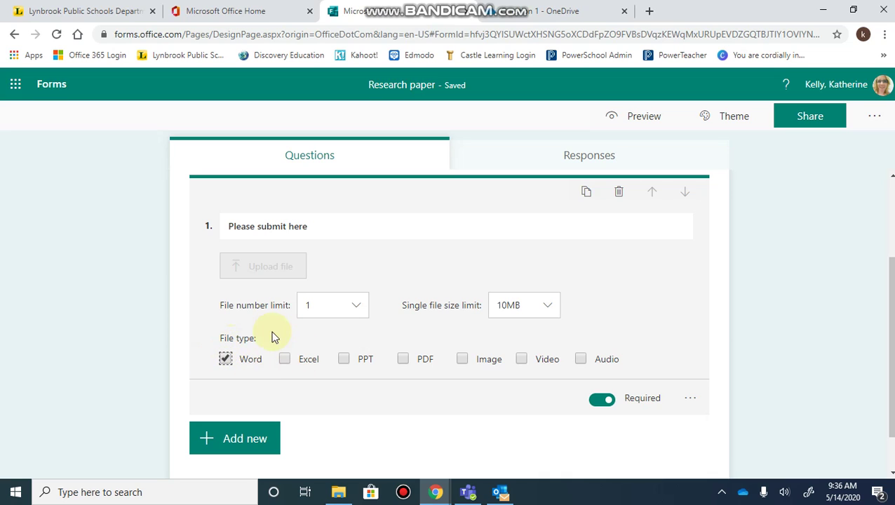
pyautogui.click(225, 360)
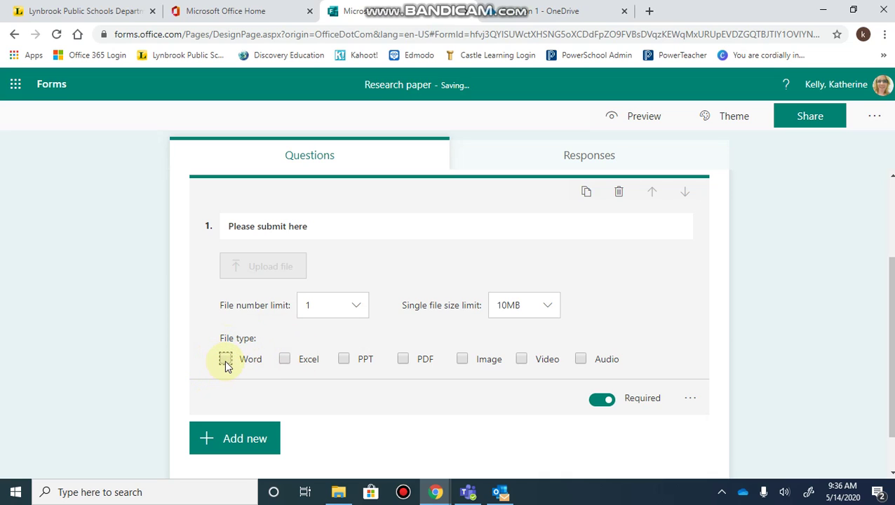
pyautogui.click(385, 394)
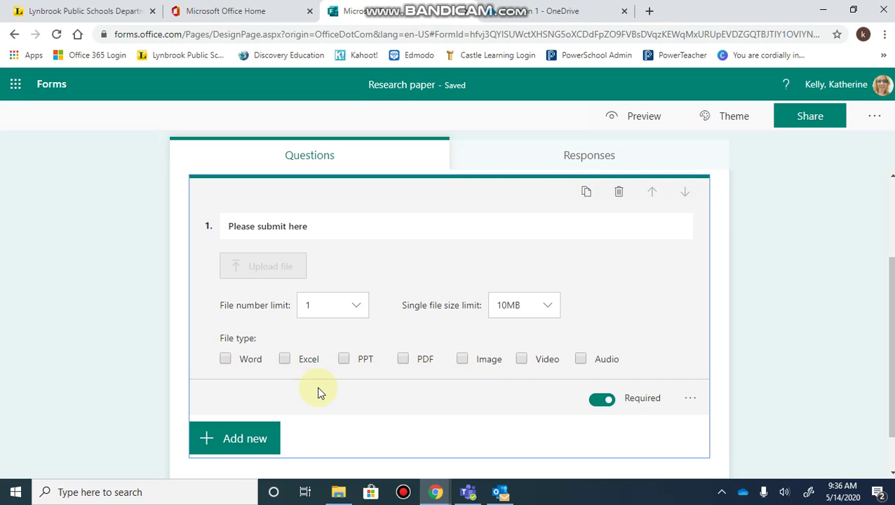
# - Add question 2 as another File upload question, defaulting to 1 file and 10MB
pyautogui.scroll(-1, 430, 393)
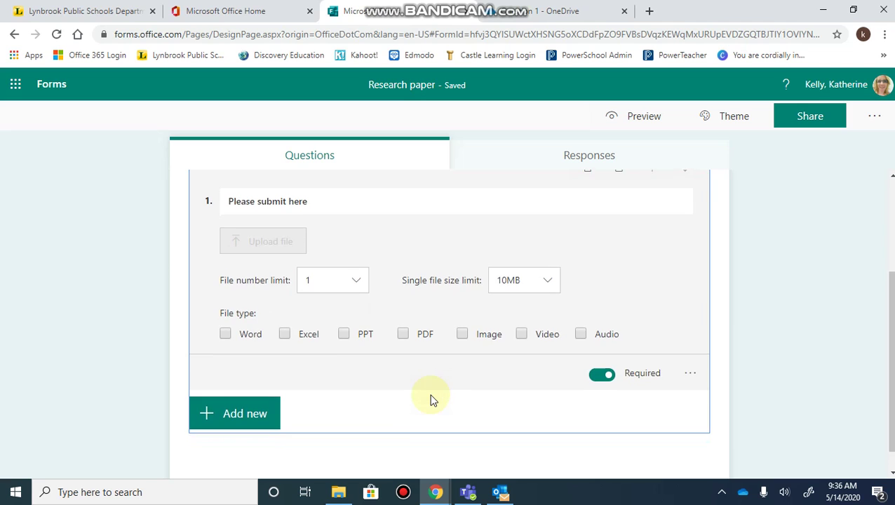
pyautogui.scroll(-1, 414, 402)
pyautogui.click(259, 408)
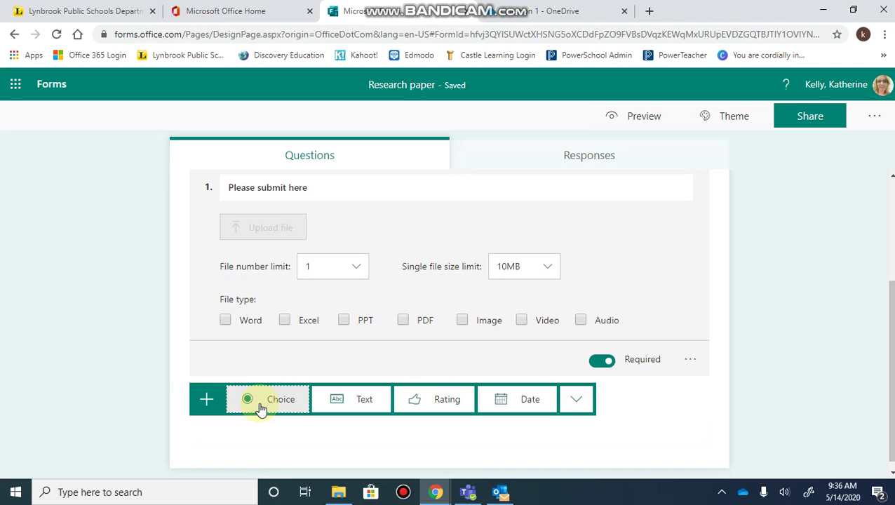
pyautogui.click(576, 403)
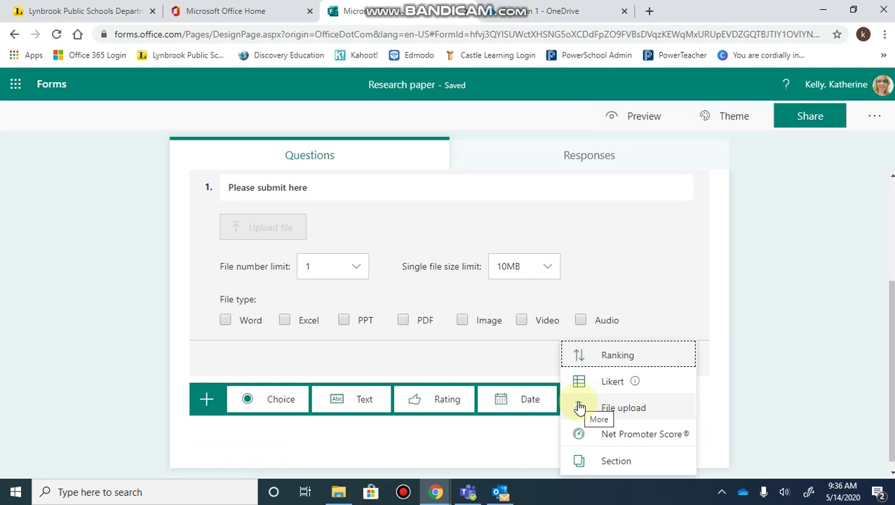
pyautogui.click(637, 409)
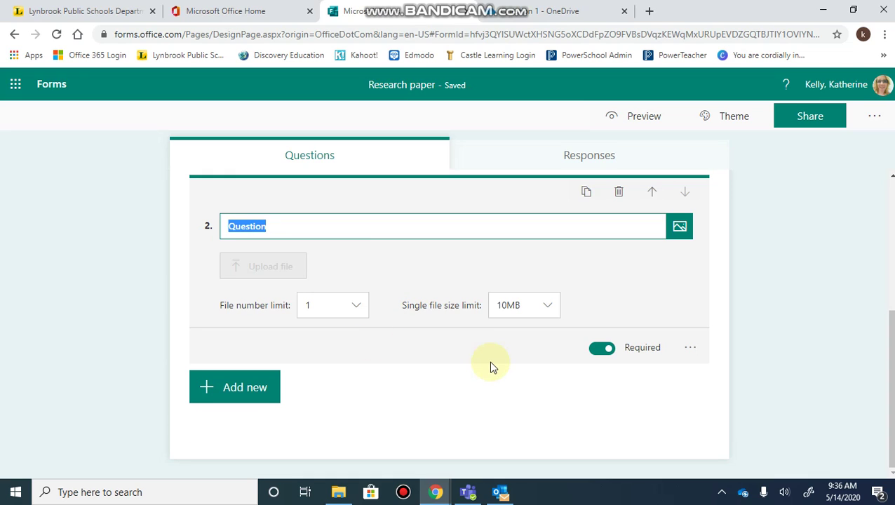
pyautogui.scroll(4, 808, 251)
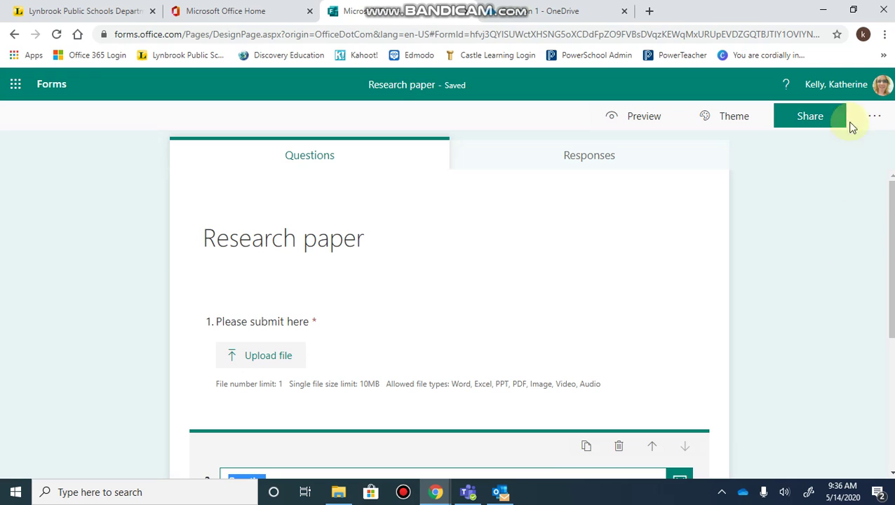
# - Copy the Research paper form's organization-only response link from the Share options
pyautogui.click(818, 128)
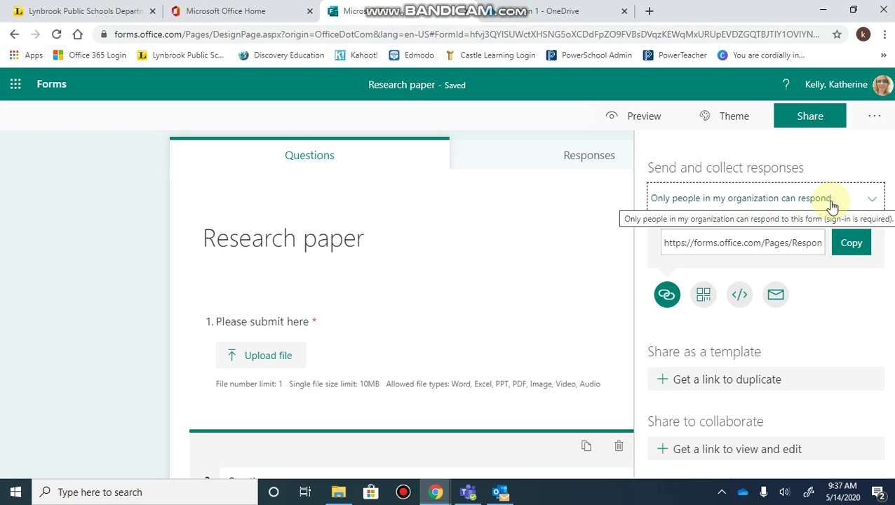
pyautogui.click(853, 239)
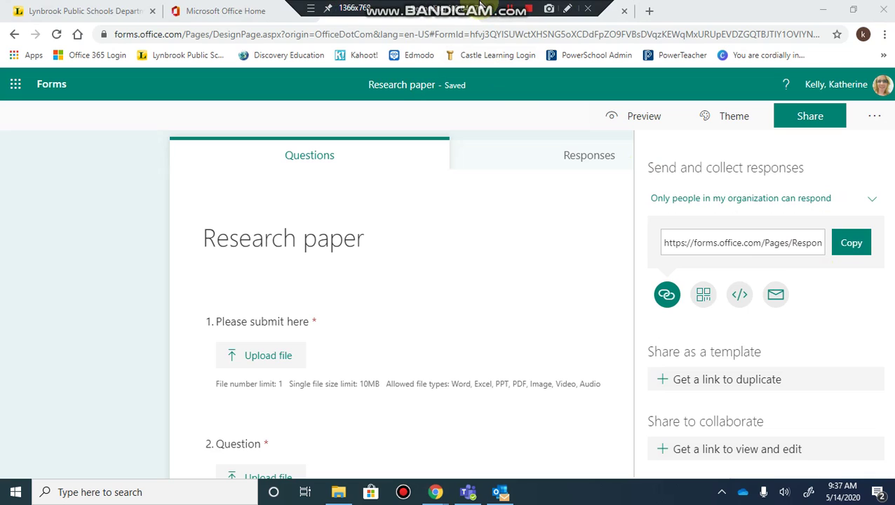
pyautogui.click(849, 249)
pyautogui.click(886, 35)
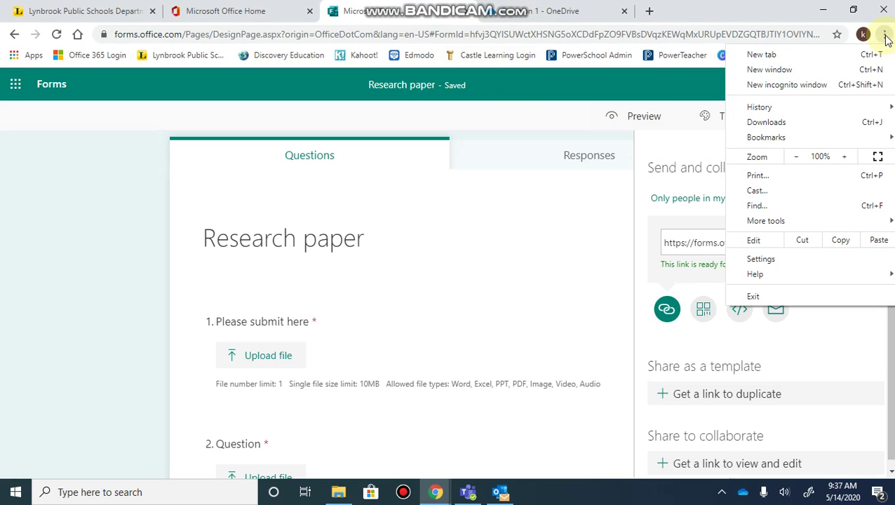
# - Open the copied form link in a new incognito window
pyautogui.click(806, 87)
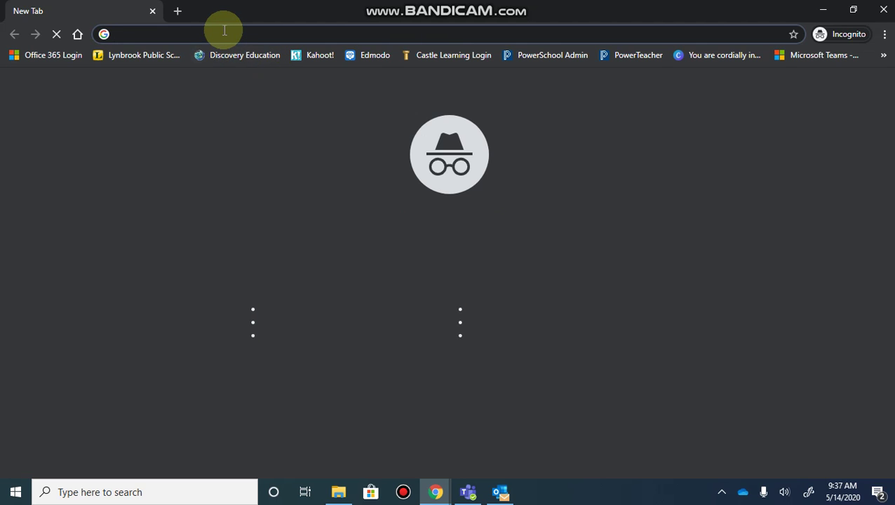
pyautogui.hotkey('ctrl', 'v')
pyautogui.press('Return')
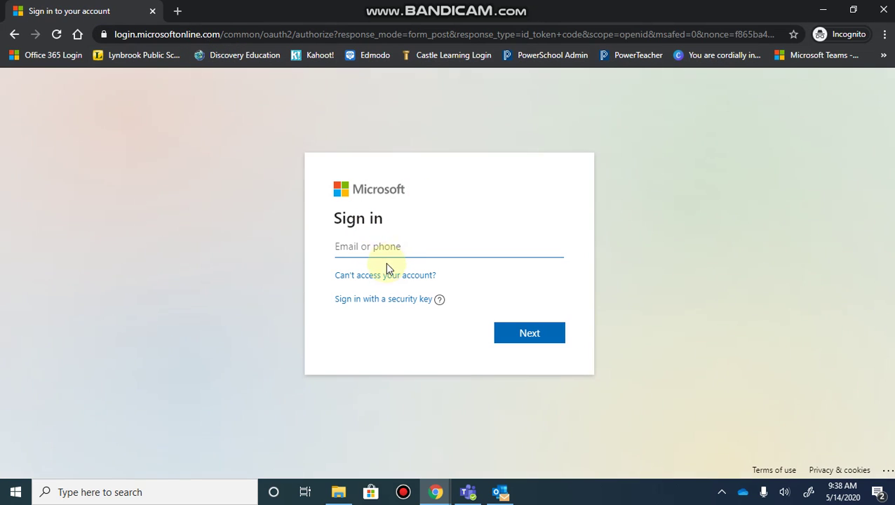
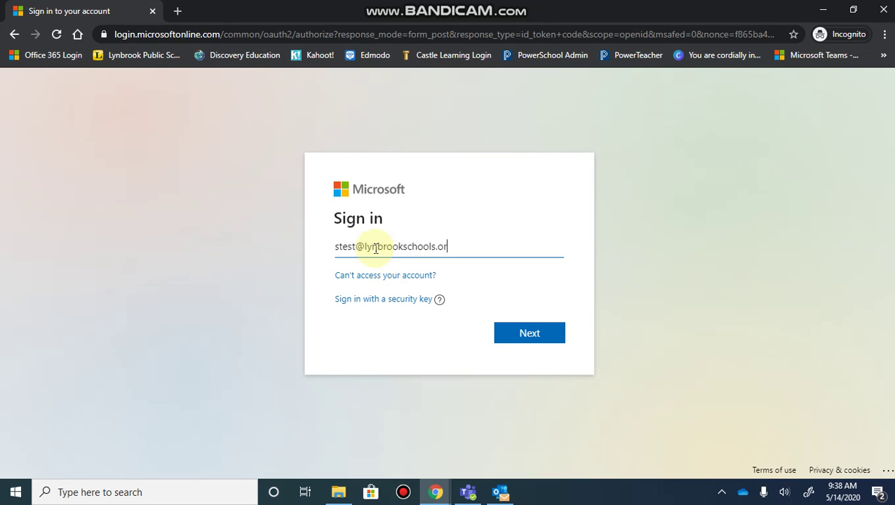
# - Sign in with the test student's email and password, declining to stay signed in
pyautogui.press('Return')
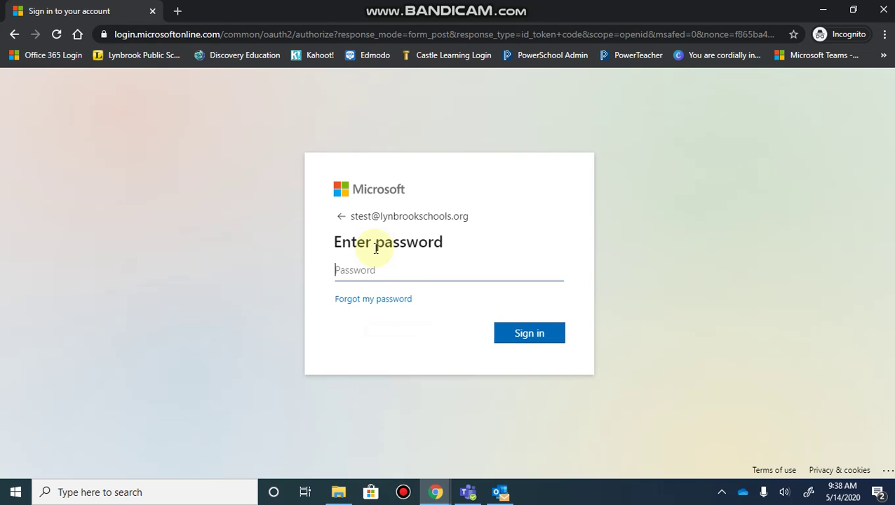
pyautogui.write('•')
pyautogui.press('Return')
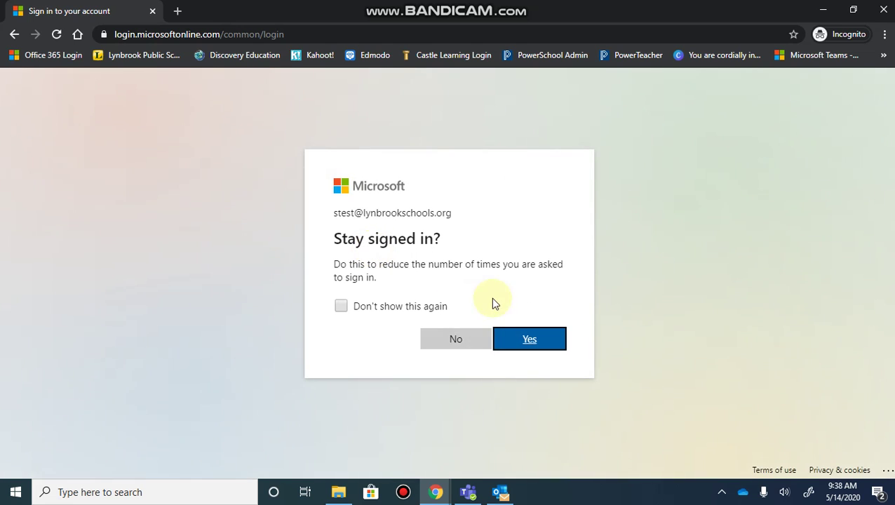
pyautogui.click(465, 340)
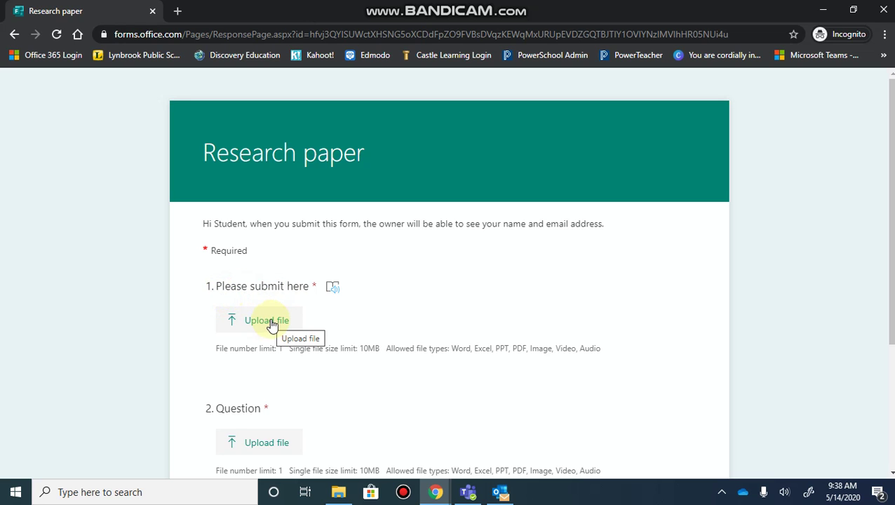
# - Attach the Clipboard screenshot to question 1 and the Recurring Meetings image to question 2
pyautogui.click(263, 321)
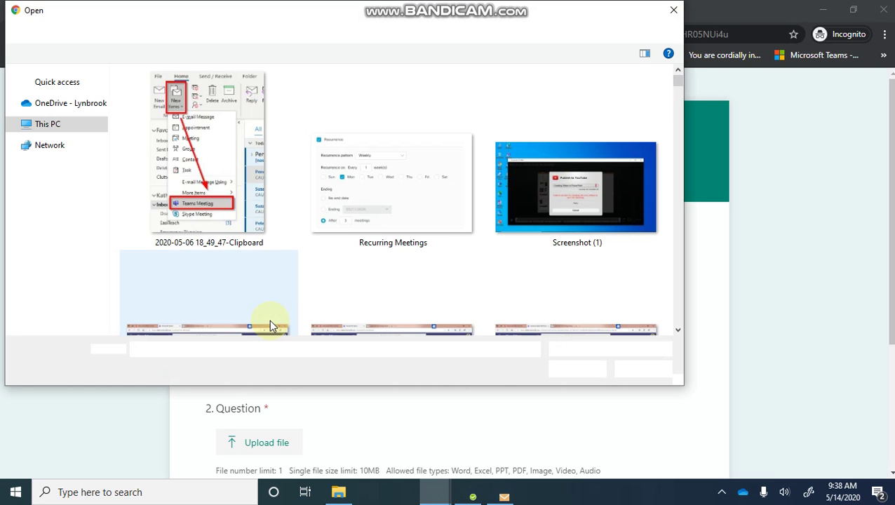
pyautogui.click(190, 177)
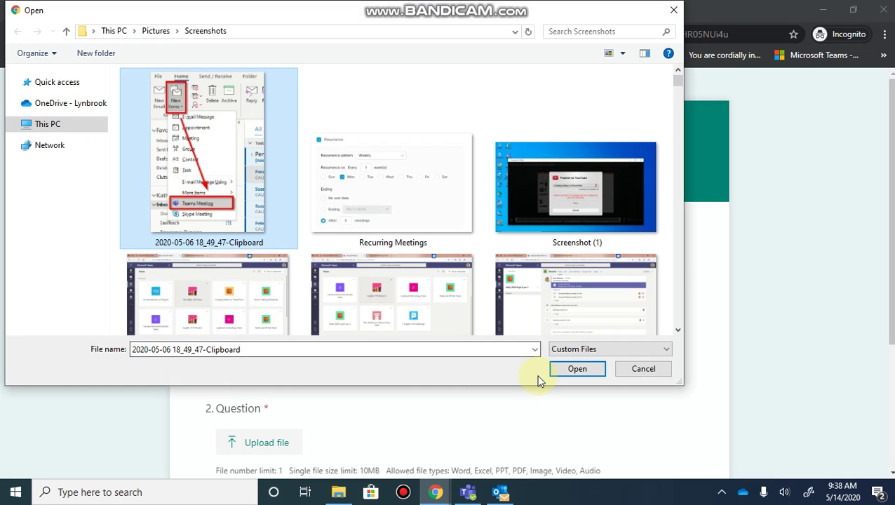
pyautogui.click(574, 369)
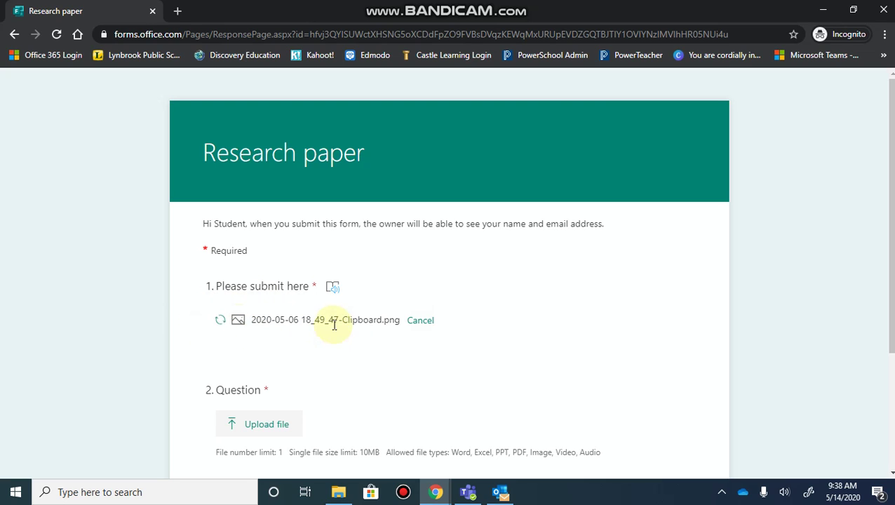
pyautogui.click(282, 425)
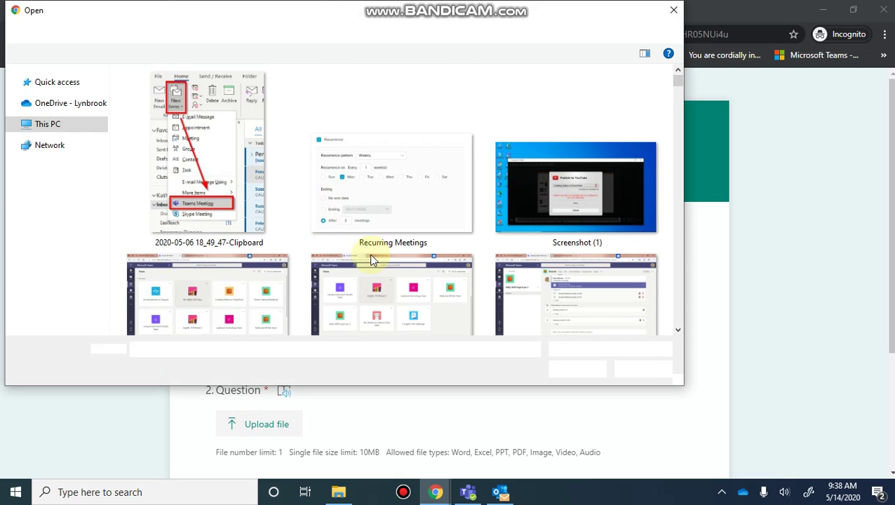
pyautogui.click(386, 211)
pyautogui.click(565, 370)
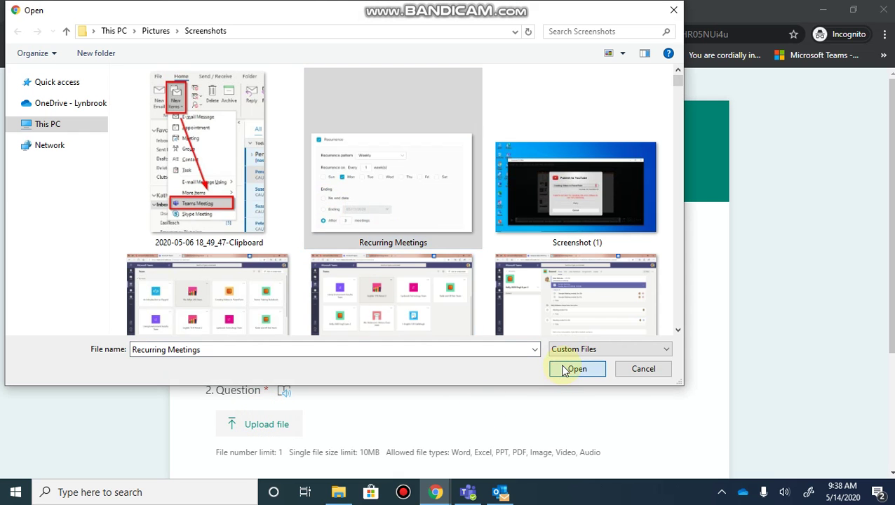
# - Check the completed answers and submit the Research paper response
pyautogui.scroll(-2, 653, 389)
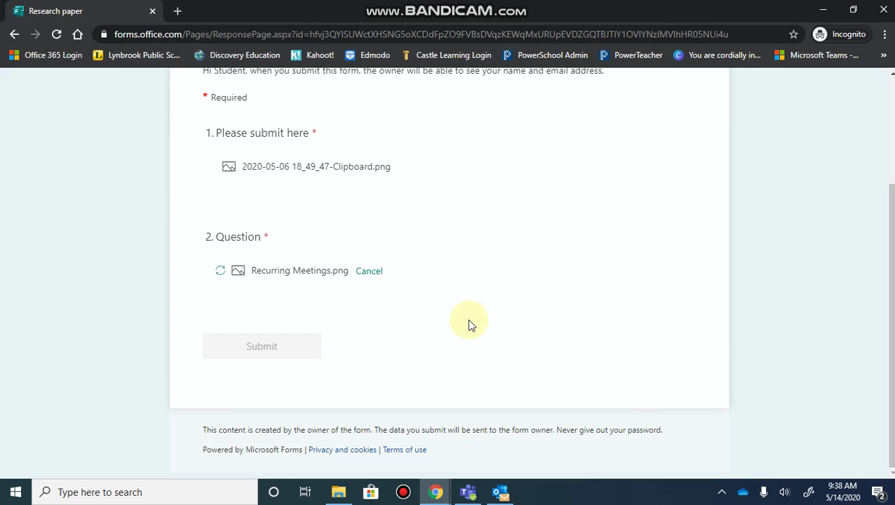
pyautogui.scroll(1, 470, 325)
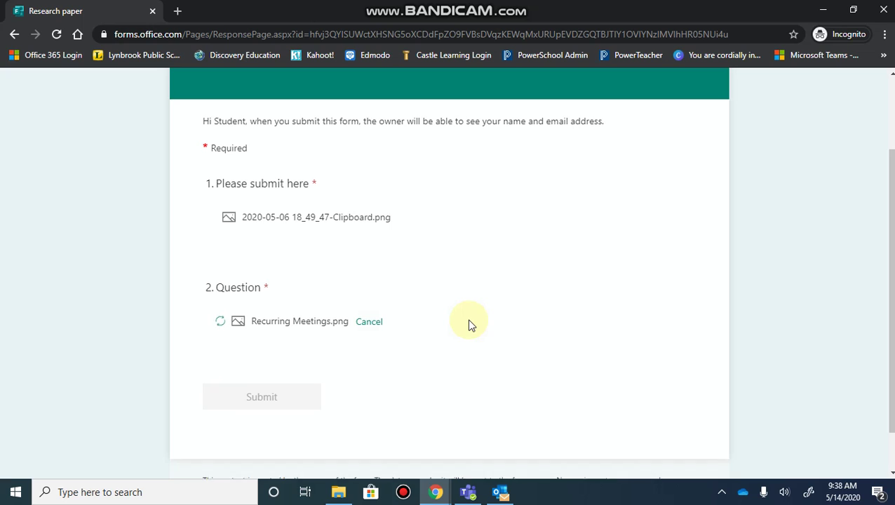
pyautogui.click(264, 412)
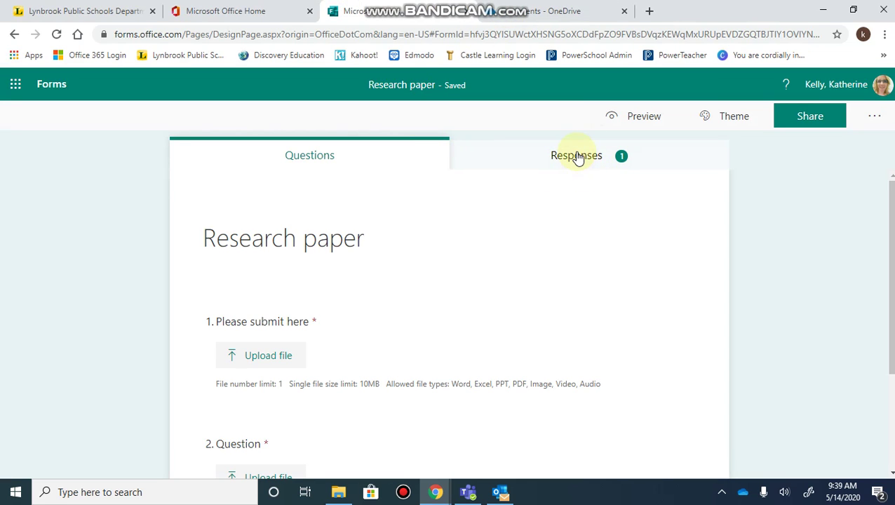
# - Check the Responses summary showing one response with an uploaded file per question, then switch to OneDrive
pyautogui.click(577, 156)
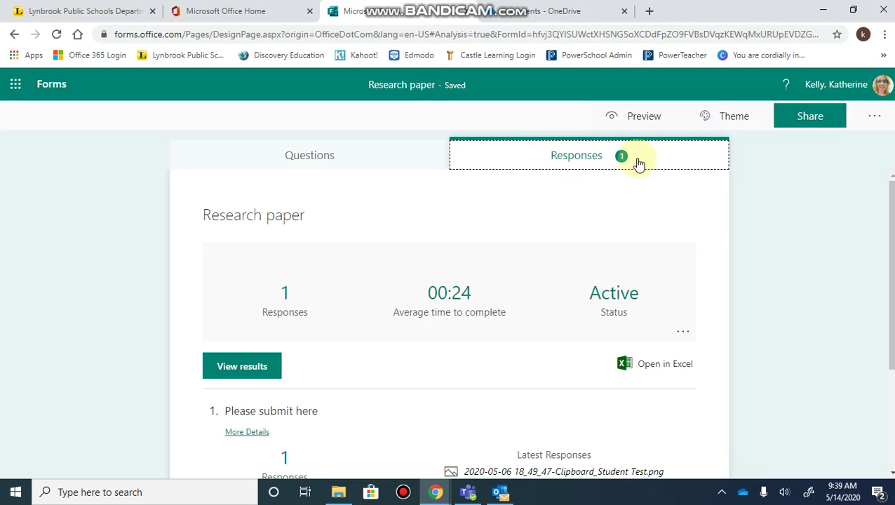
pyautogui.scroll(-3, 541, 279)
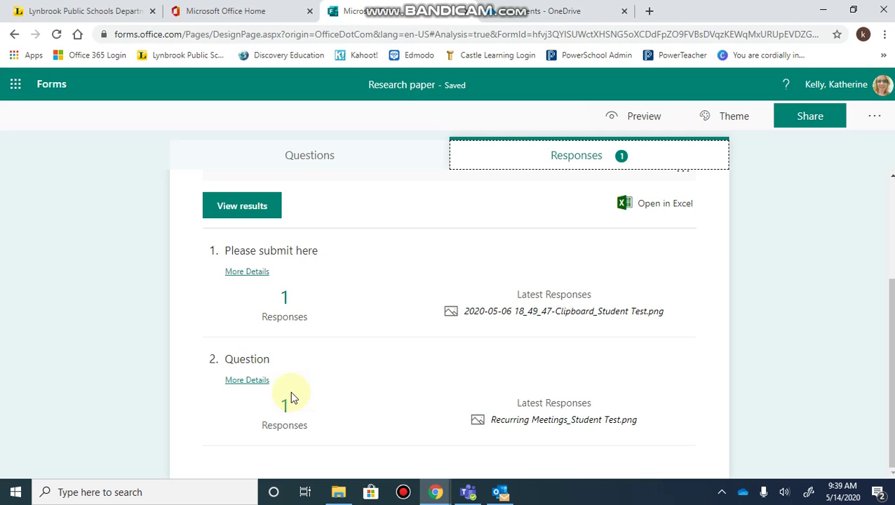
pyautogui.click(533, 10)
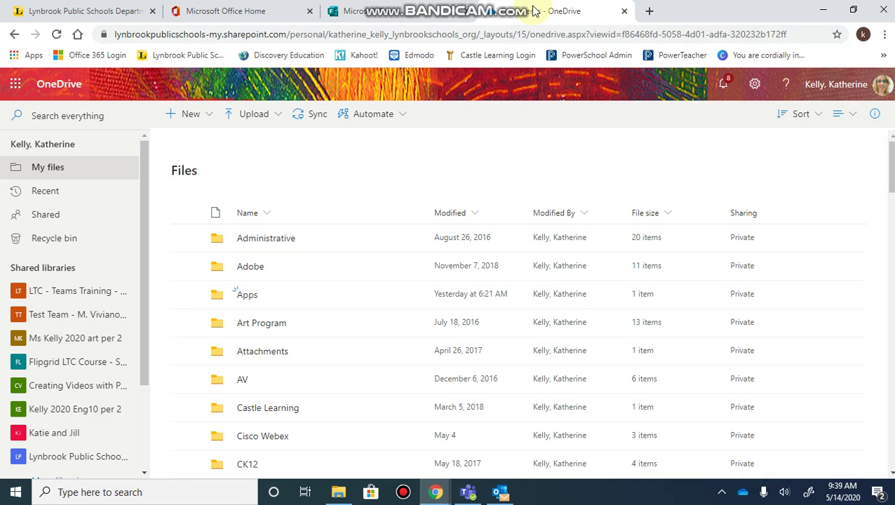
# - Browse Apps › Microsoft Forms › Research paper 1 › Question 1 to find Recurring Meetings_Student Test.png
pyautogui.click(247, 296)
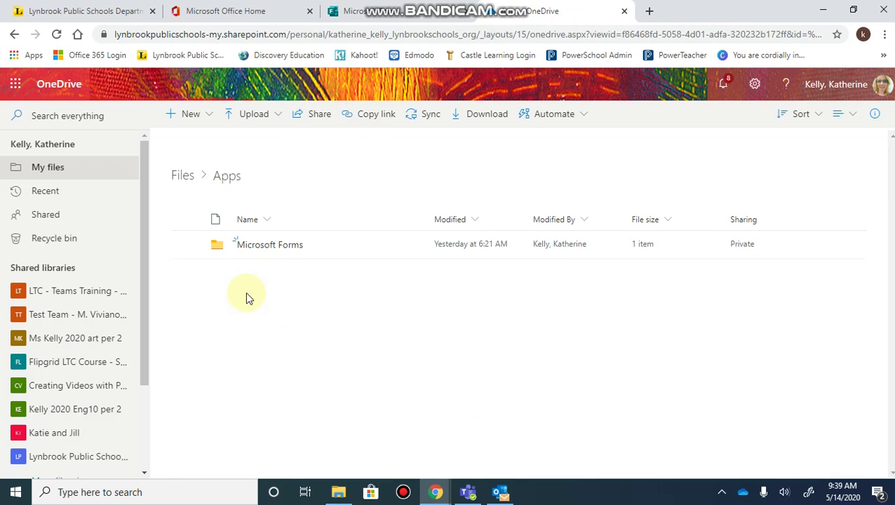
pyautogui.click(265, 247)
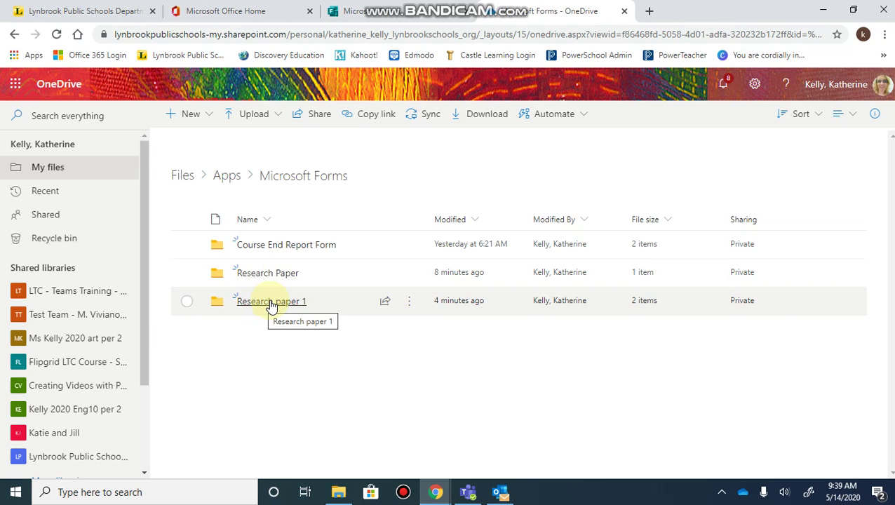
pyautogui.click(271, 306)
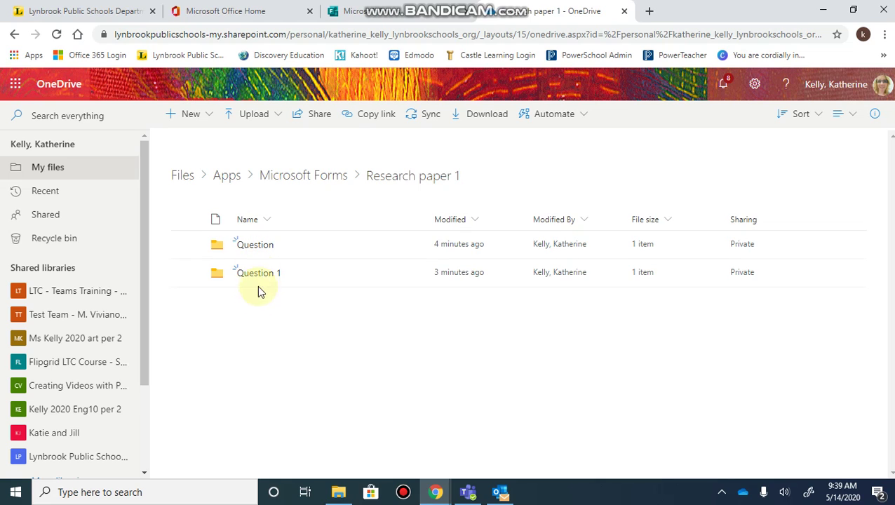
pyautogui.click(259, 274)
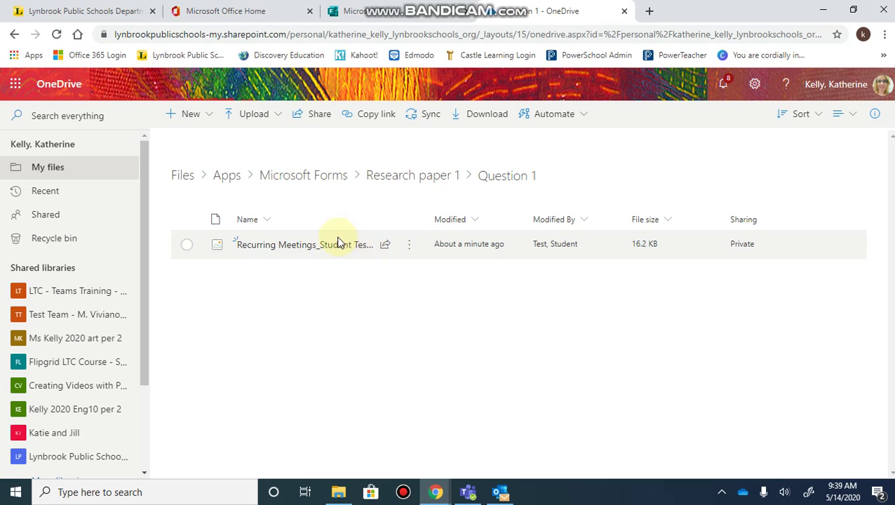
pyautogui.moveTo(335, 250)
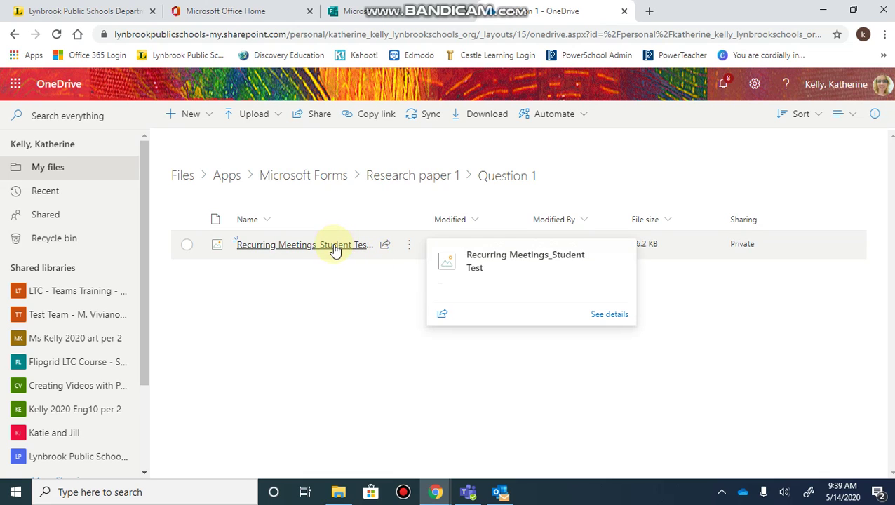
pyautogui.moveTo(533, 14)
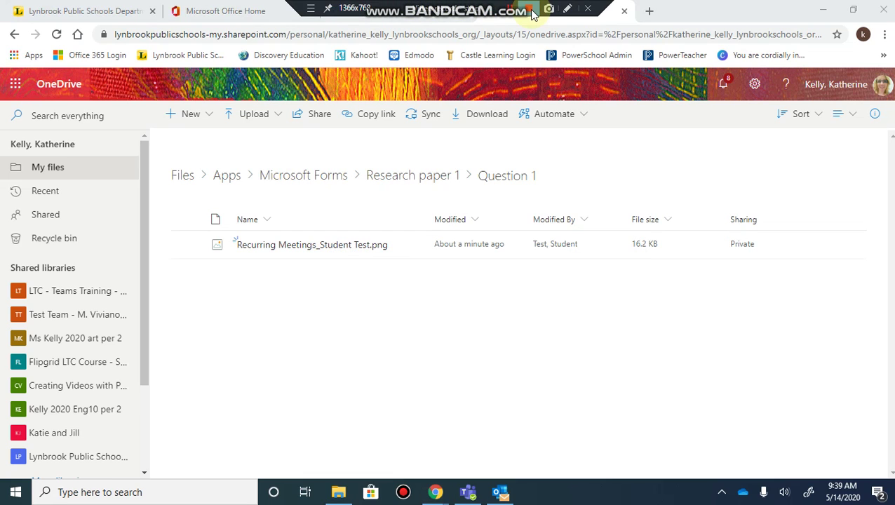